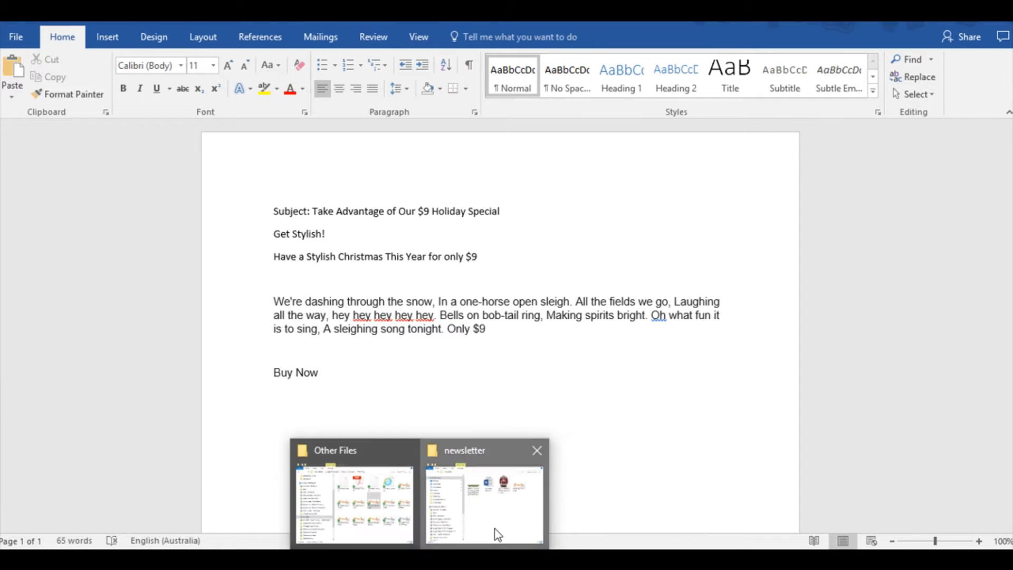
- Select the Soft theme from the E-commerce templates as the campaign's design
click(494, 527)
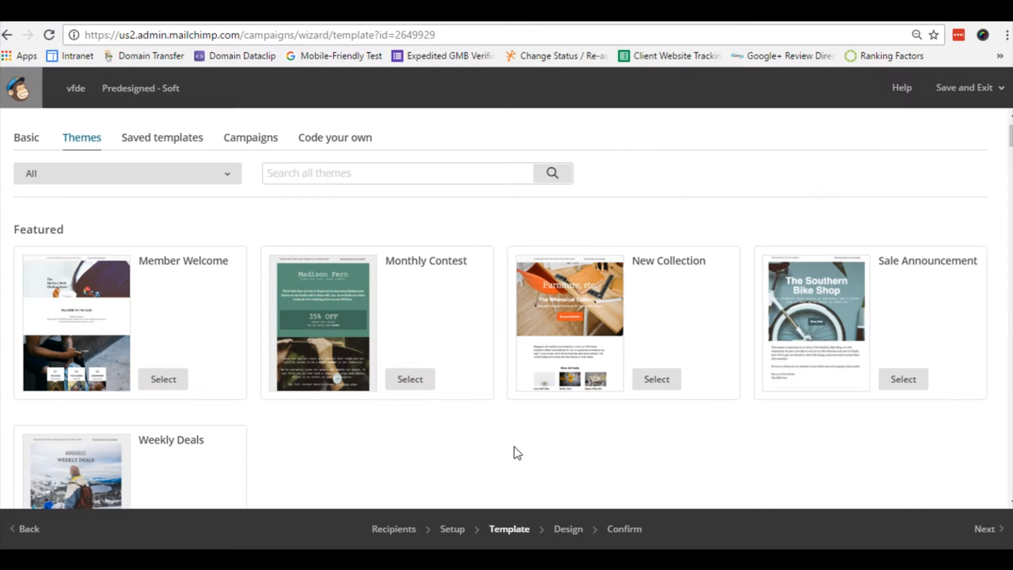
scroll(516, 451, down, 8)
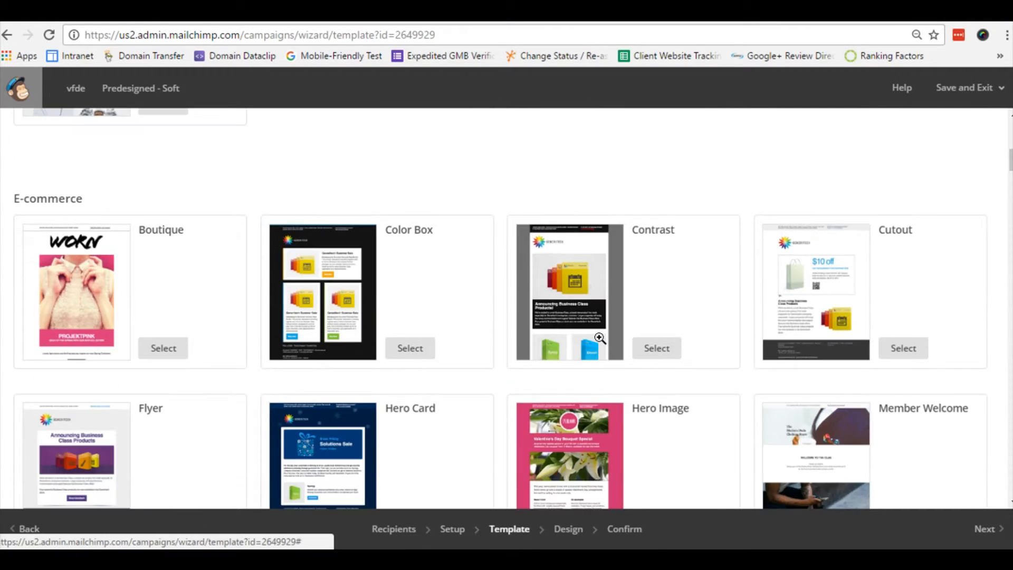
scroll(600, 338, down, 10)
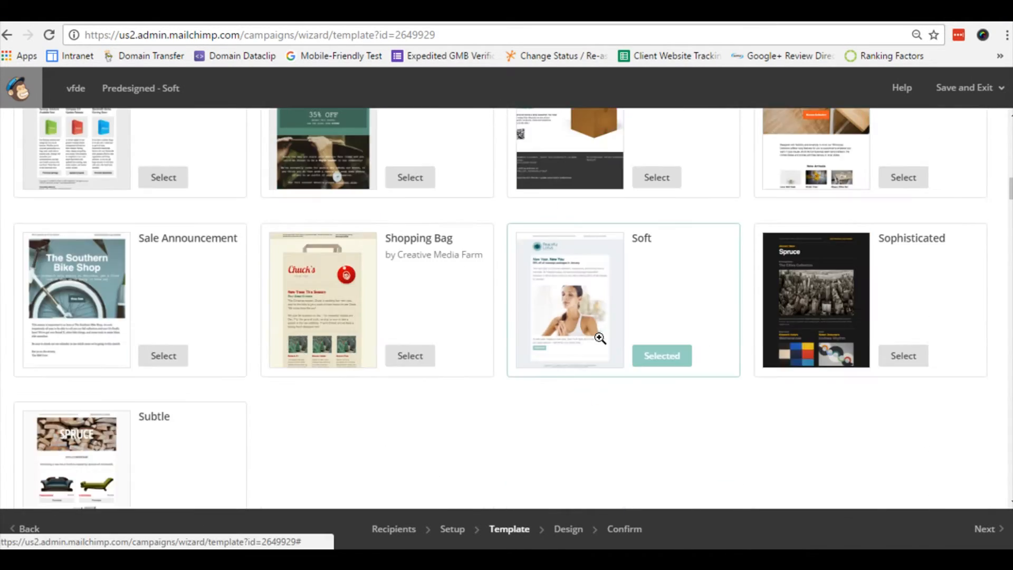
click(671, 361)
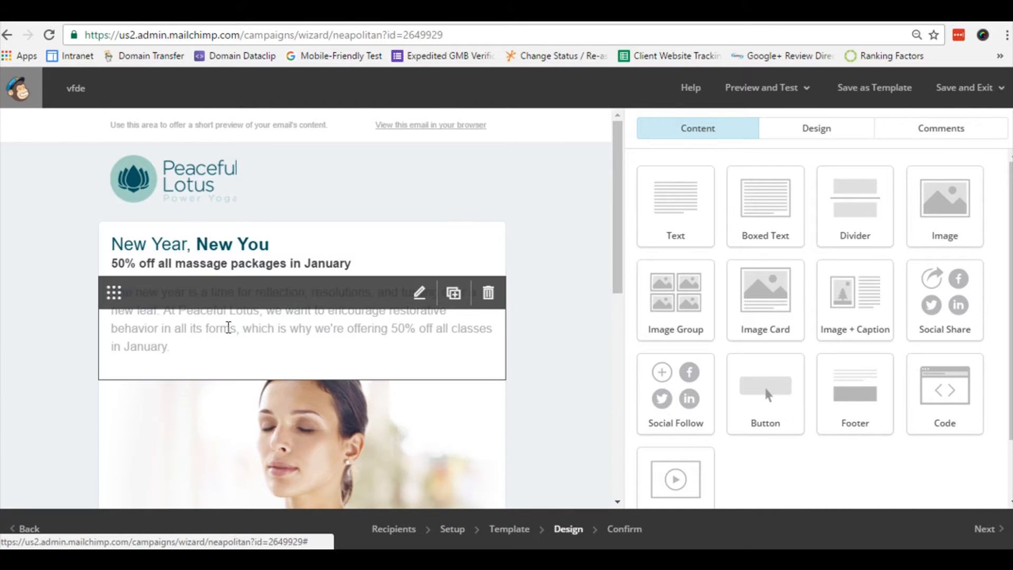
mouse_move(113, 244)
mouse_down()
mouse_move(100, 328)
mouse_move(113, 247)
mouse_up()
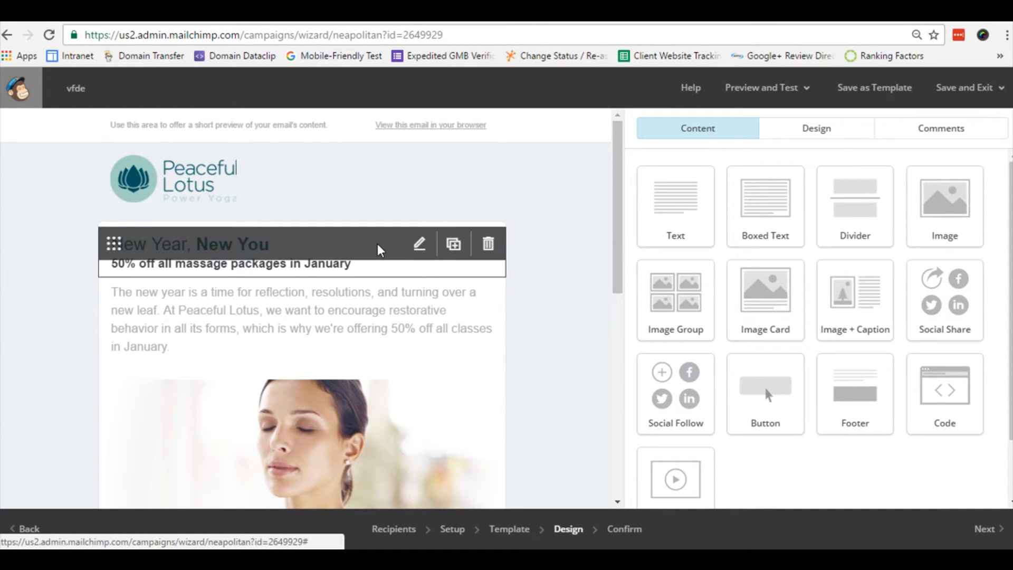
- Replace the Peaceful Lotus header logo with the Christmas holly garland banner image uploaded from the newsletter folder
click(420, 166)
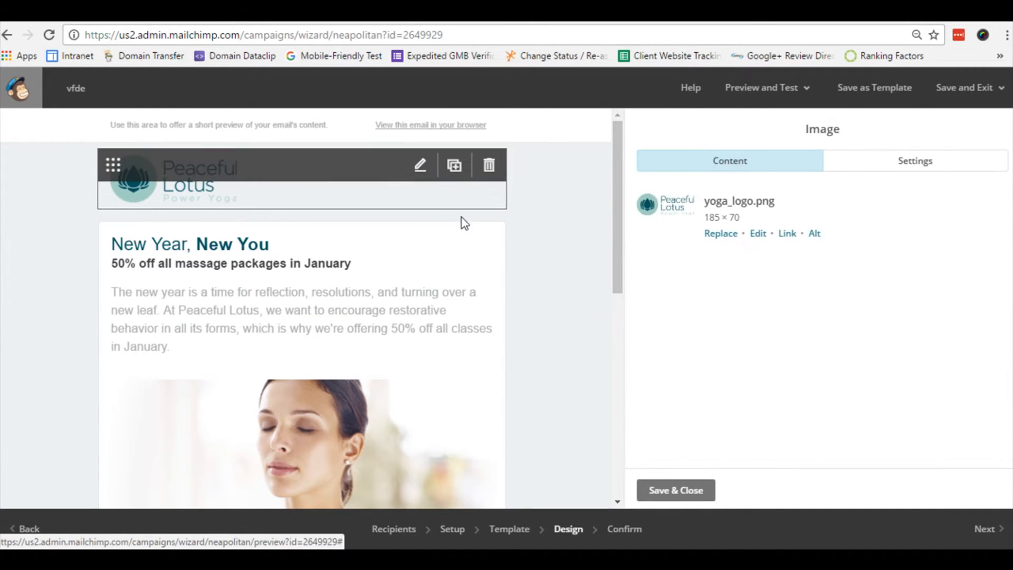
click(727, 234)
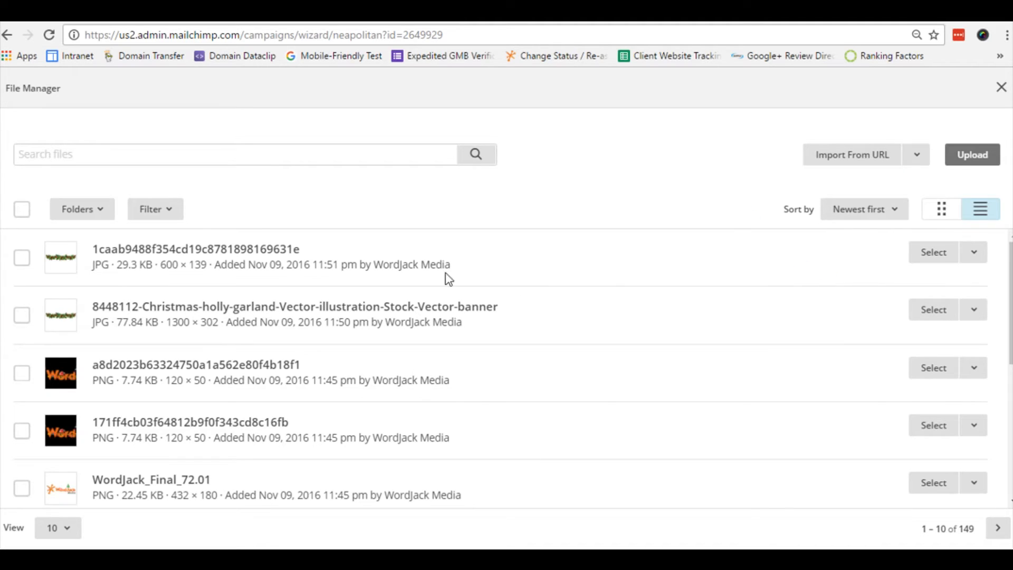
click(982, 156)
click(190, 119)
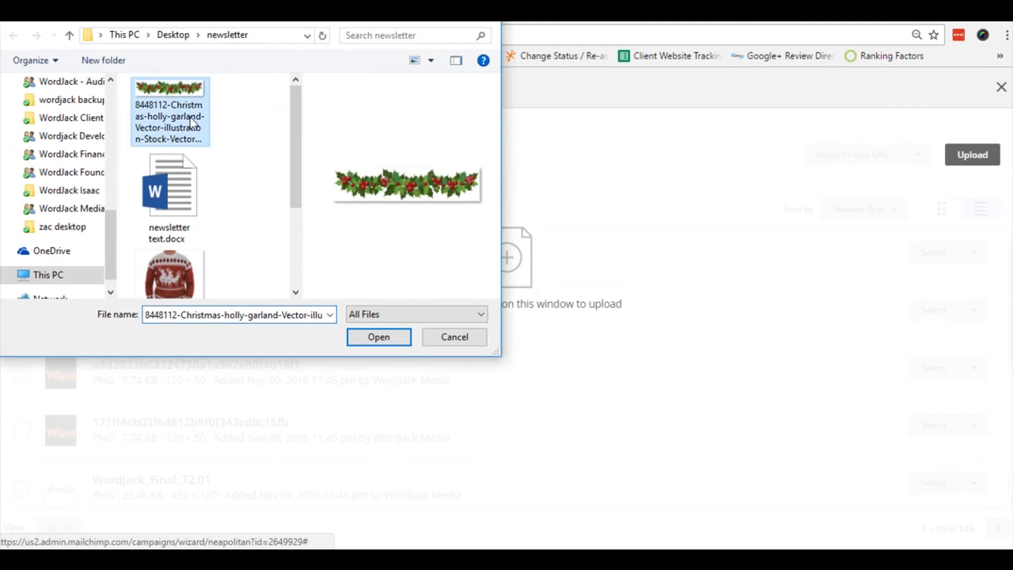
click(394, 338)
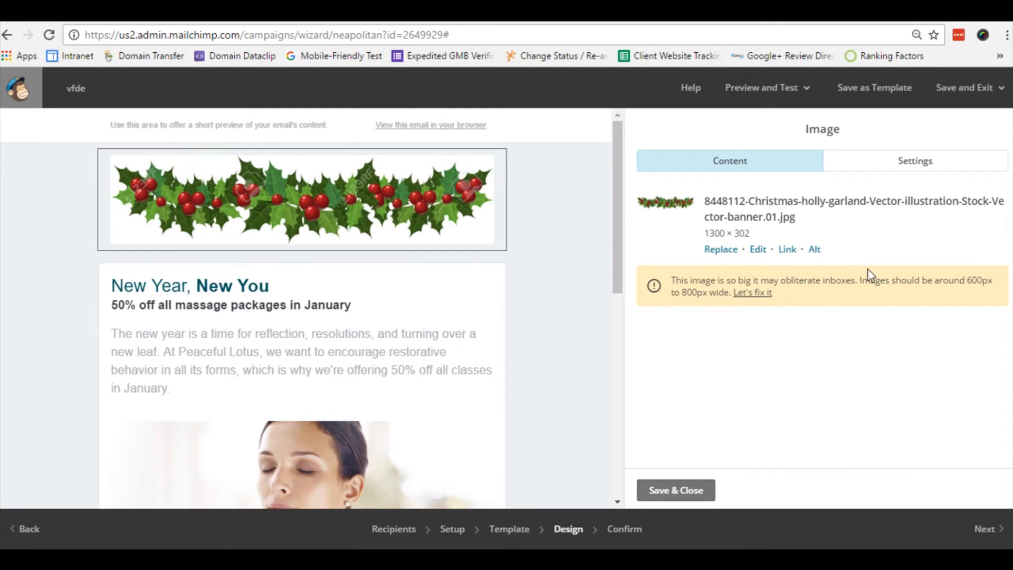
- Resize the oversized holly garland banner to a width of 600 px, keeping its proportions
click(758, 293)
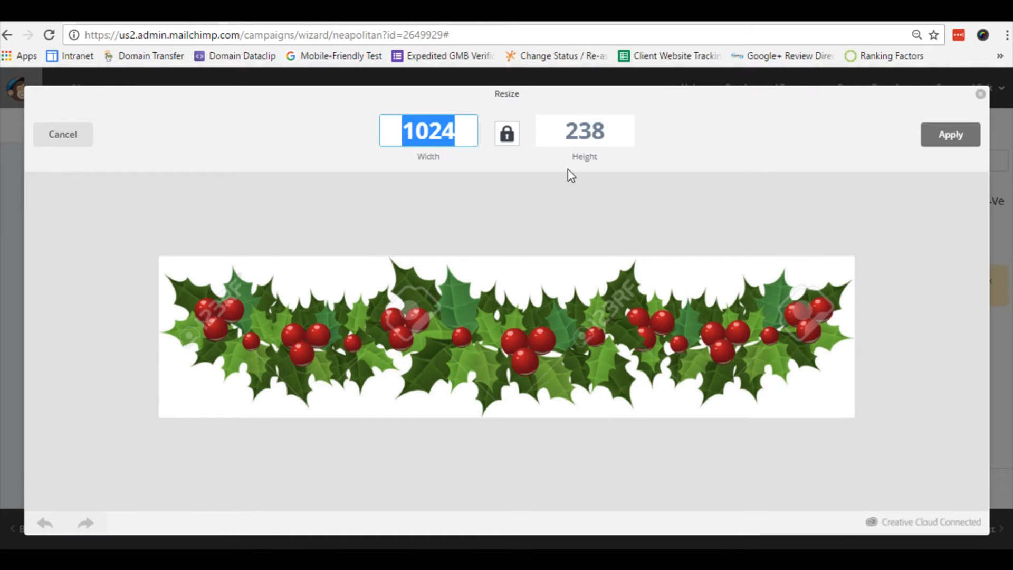
text(600)
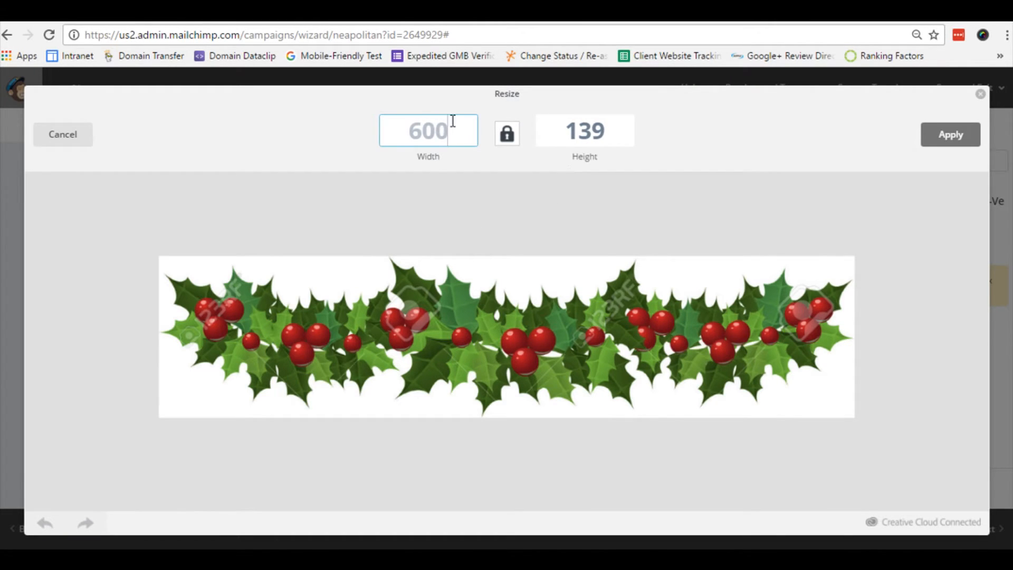
click(933, 139)
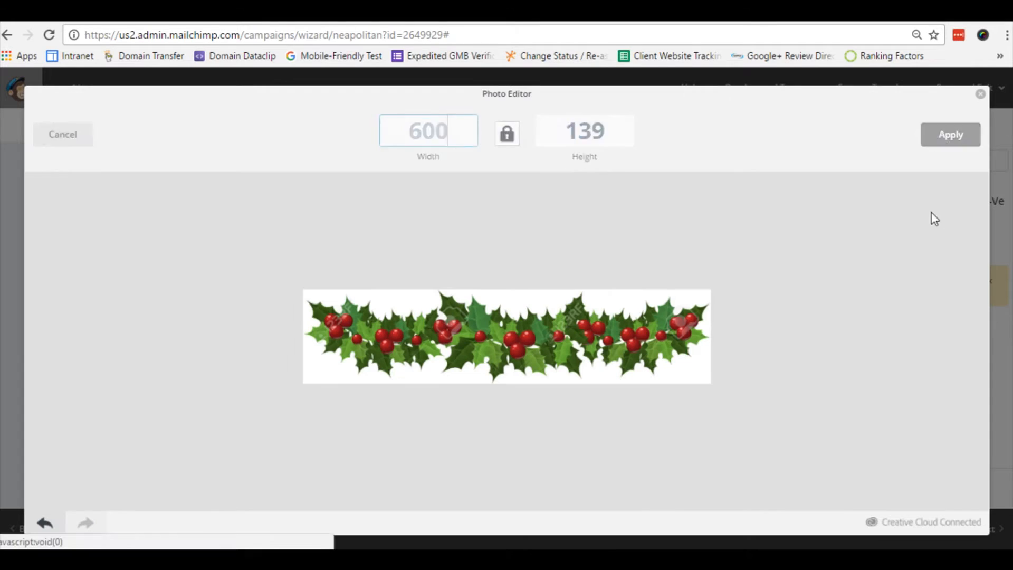
click(950, 134)
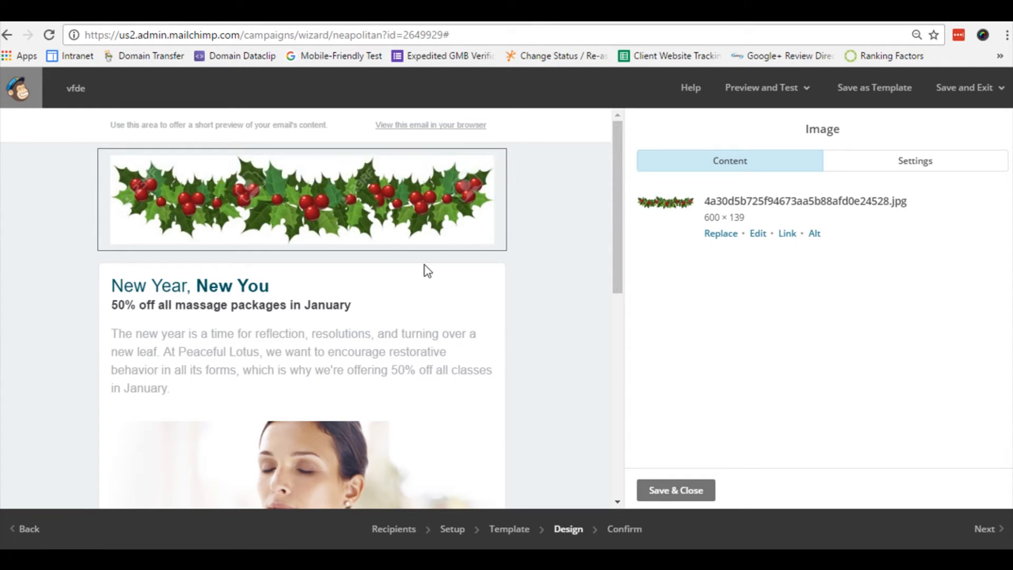
- Copy "Get Stylish!" and "Have a Stylish Christmas This Year for only $9" from the Word document into the email's headline text block
click(420, 287)
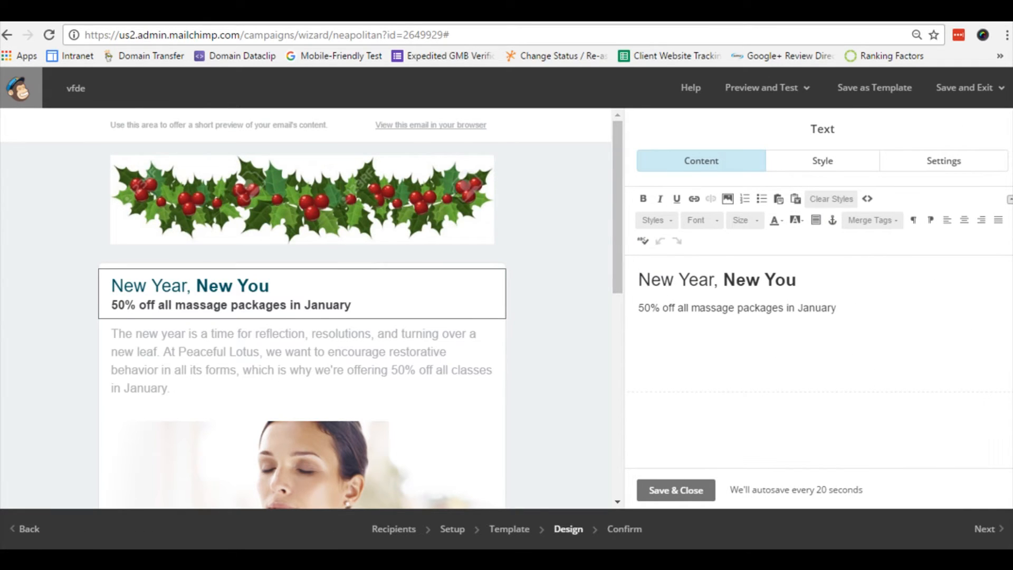
key(alt+Tab)
drag(478, 256, 272, 239)
key(ctrl+c)
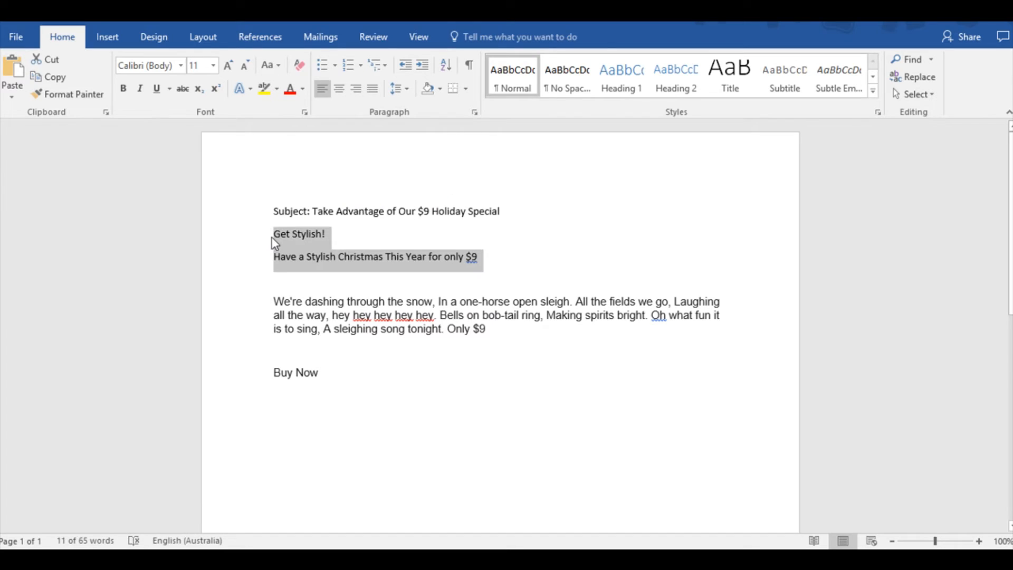
key(alt+Tab)
key(ctrl+v)
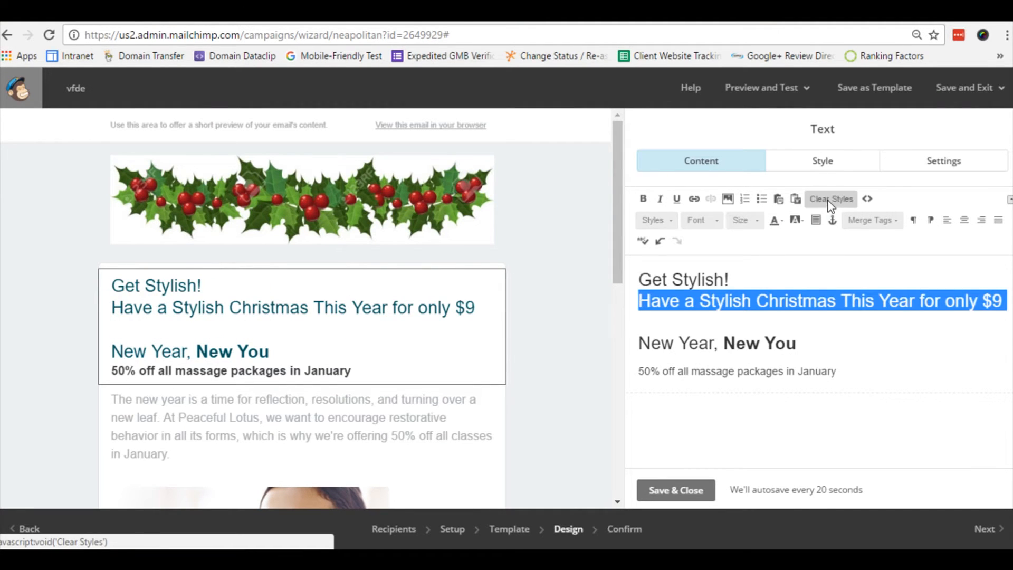
- Apply the heading 2 style to the "Have a Stylish Christmas" line and make "Get Stylish!" bold
click(663, 227)
click(679, 311)
click(671, 222)
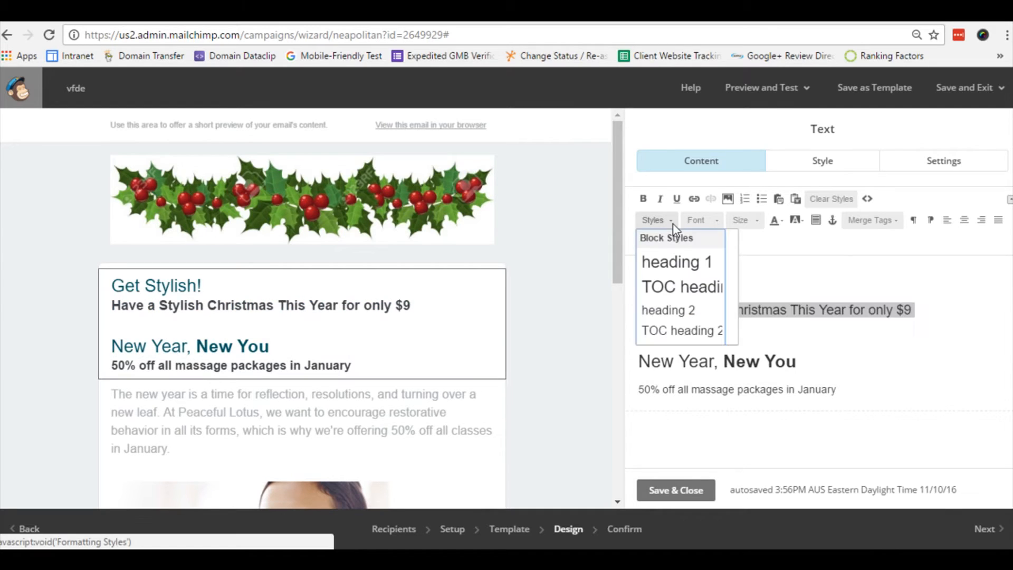
click(669, 239)
triple_click(731, 279)
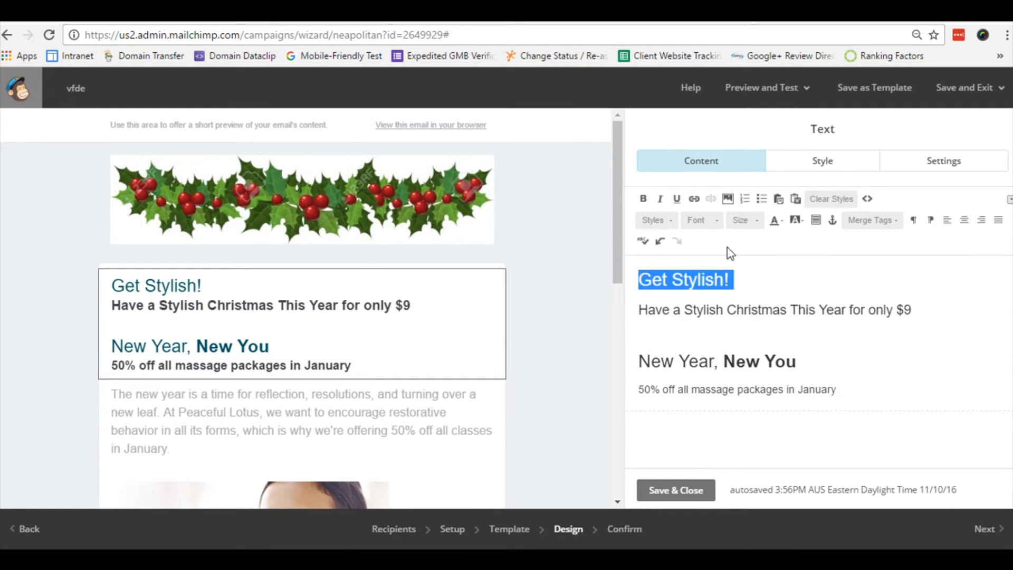
click(642, 201)
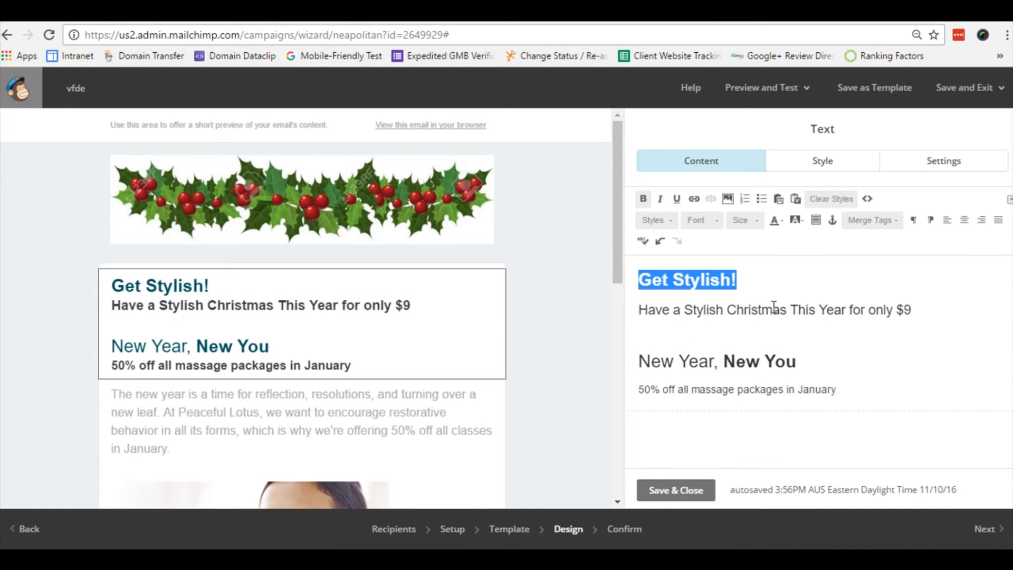
- Delete the old "New Year, New You" and "50% off all massage packages in January" lines, and save the headline block
click(757, 325)
drag(640, 362, 840, 390)
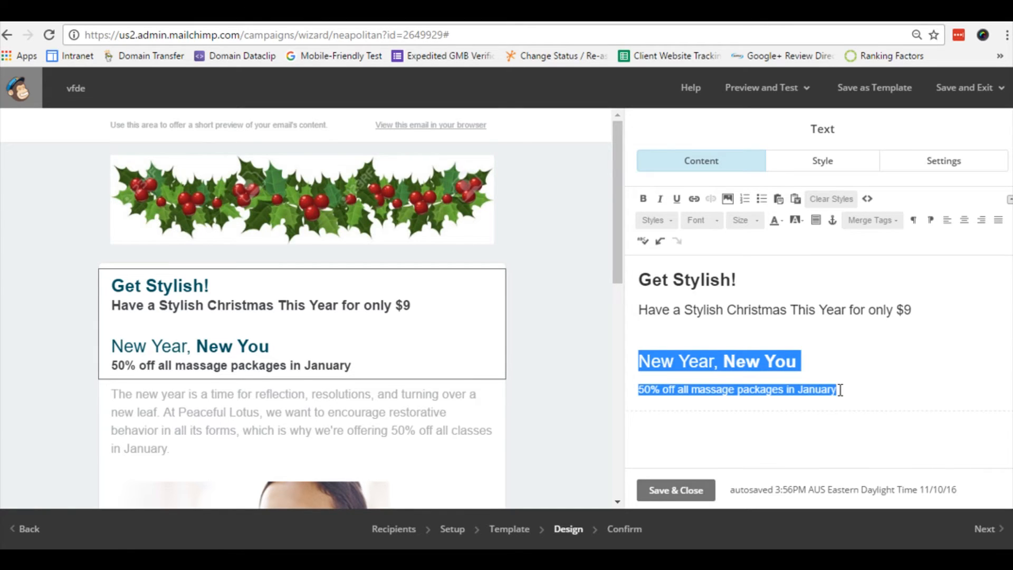
key(BackSpace)
key(BackSpace)
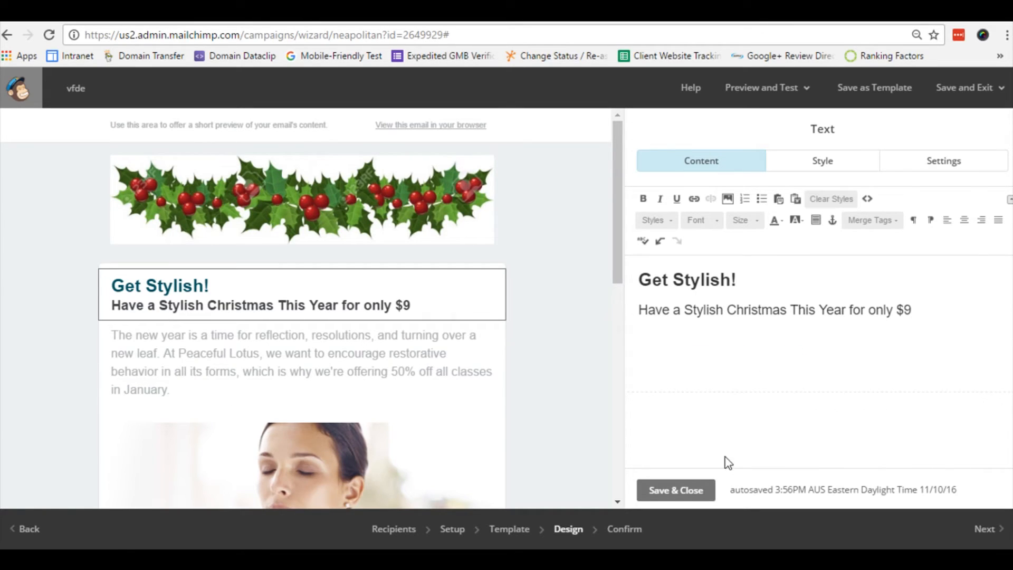
click(680, 483)
- Replace the body paragraph below the headline with the "We're dashing through the snow" paragraph from the Word document and save the block
mouse_move(242, 366)
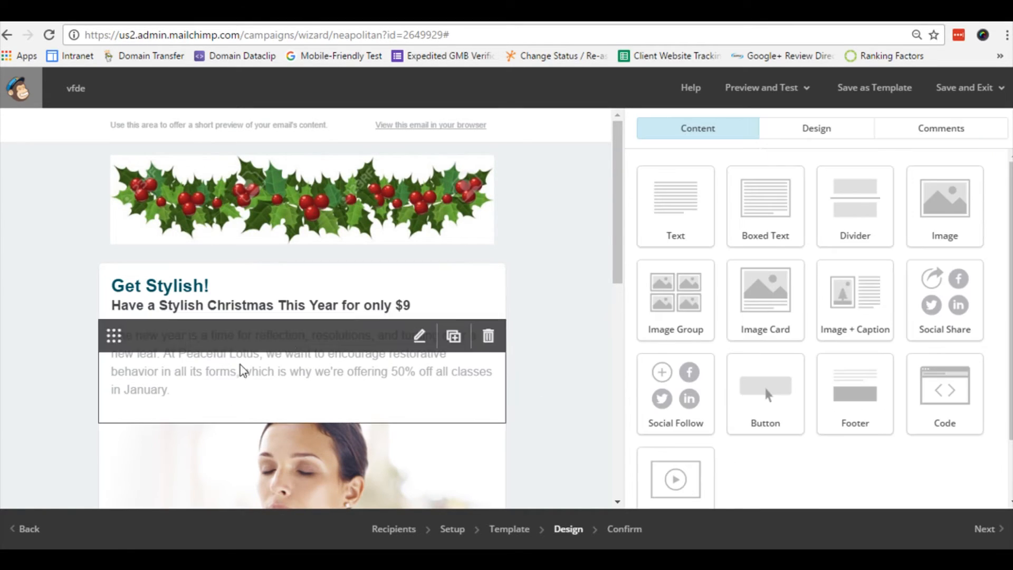
click(441, 341)
key(alt+Tab)
drag(273, 300, 509, 335)
key(ctrl+c)
key(alt+Tab)
drag(795, 302, 635, 276)
key(ctrl+v)
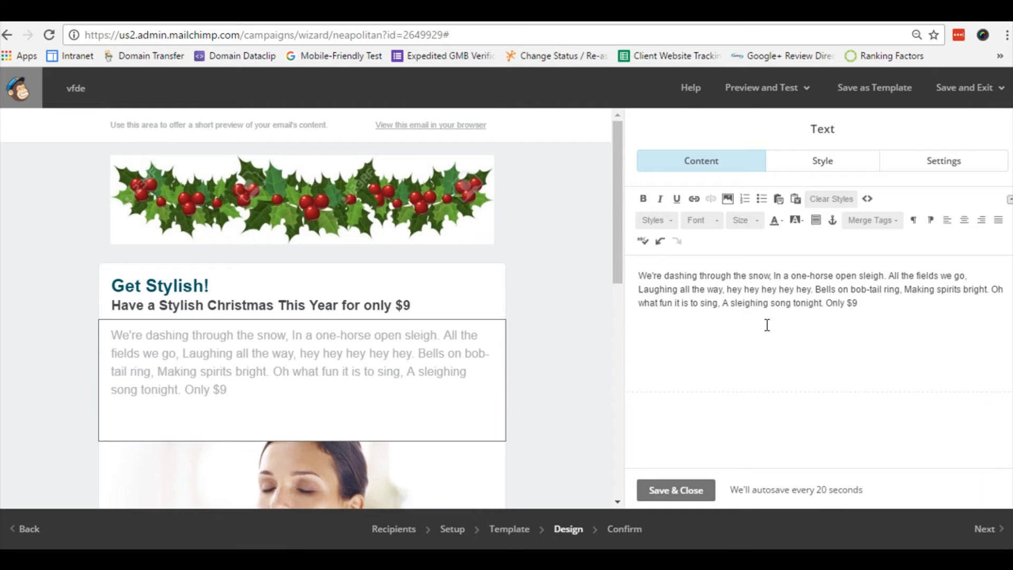
click(680, 490)
- Replace the photo of the meditating woman with the Christmas sweater image uploaded from the newsletter folder
scroll(440, 327, down, 3)
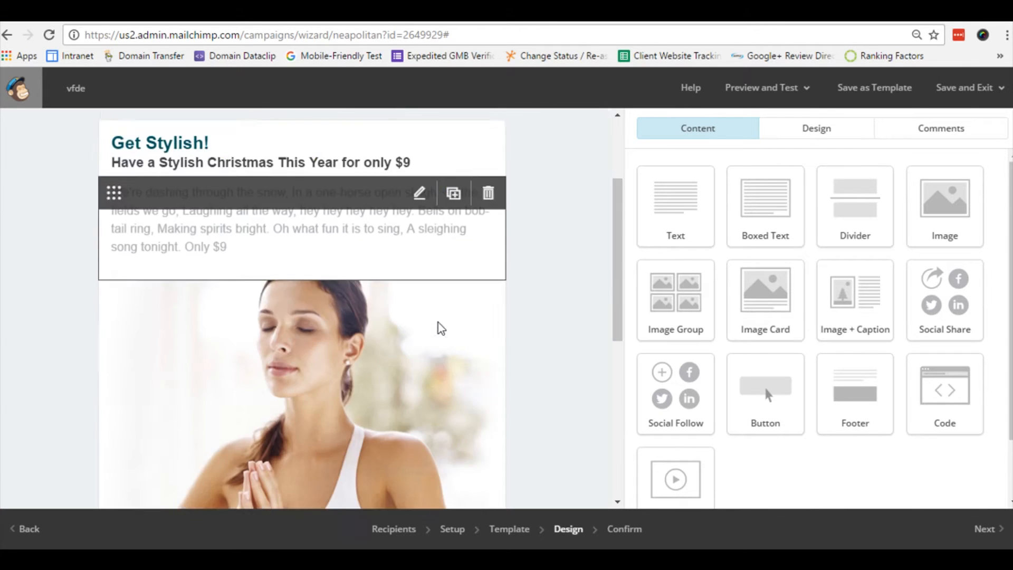
scroll(441, 327, down, 2)
click(418, 211)
click(716, 232)
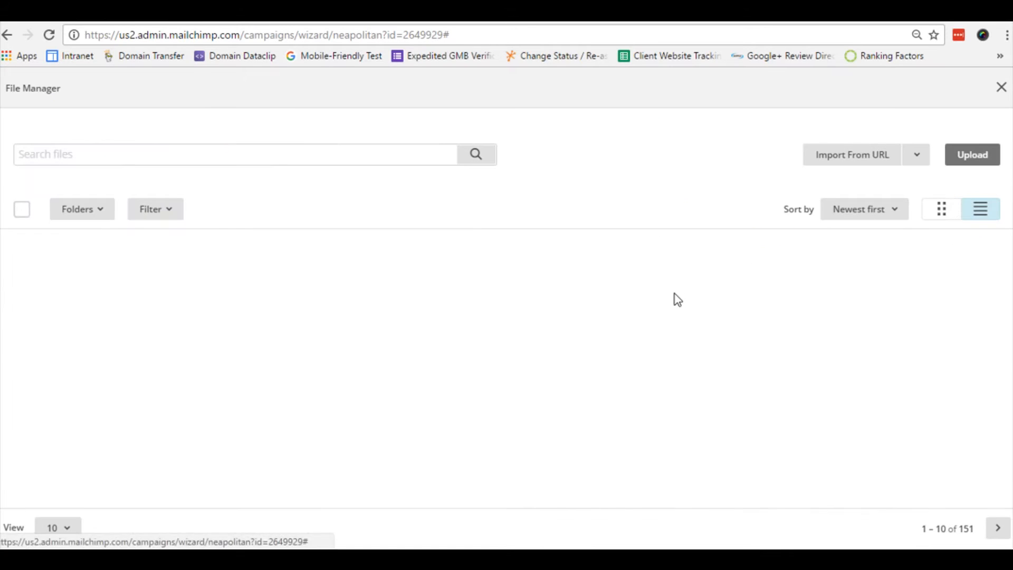
click(972, 155)
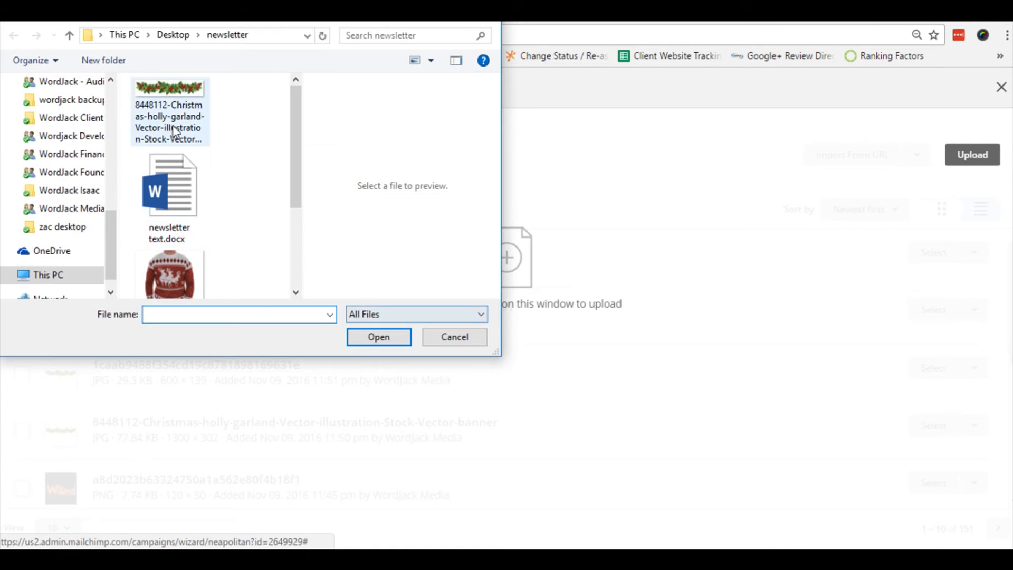
click(169, 274)
click(387, 336)
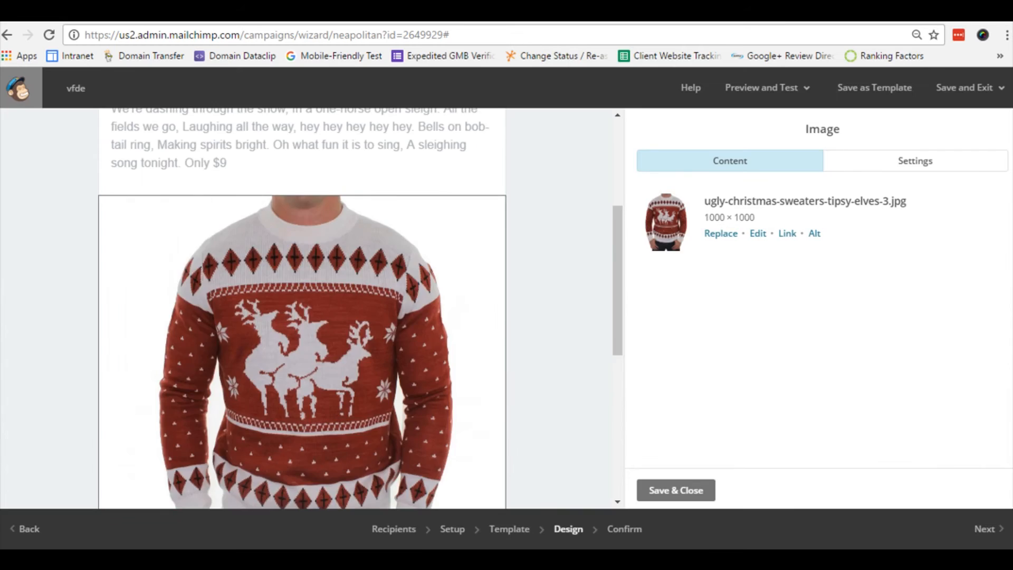
- Delete the "A new year means a new you" text block below the sweater photo and save the image block
scroll(391, 338, down, 5)
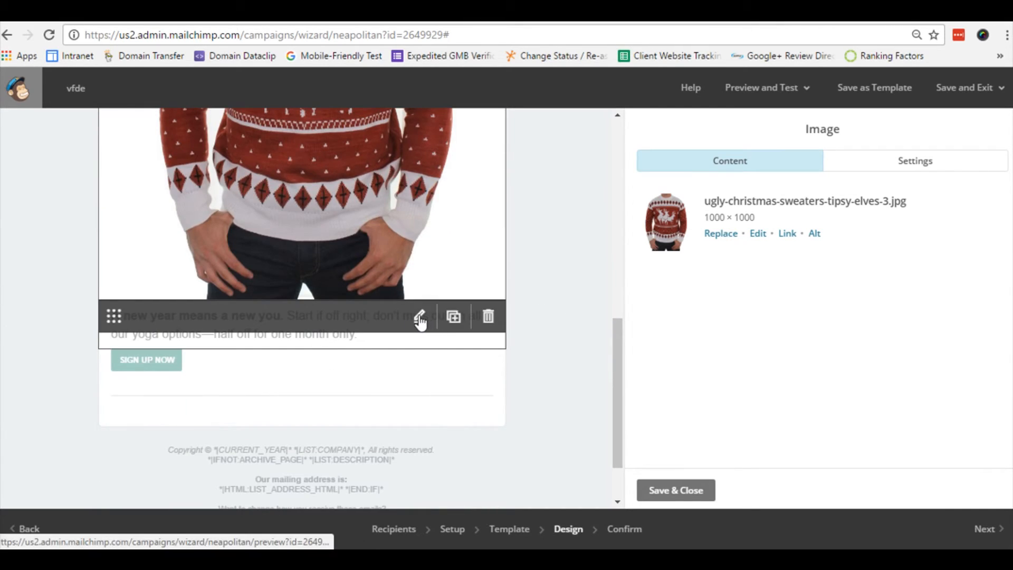
click(488, 318)
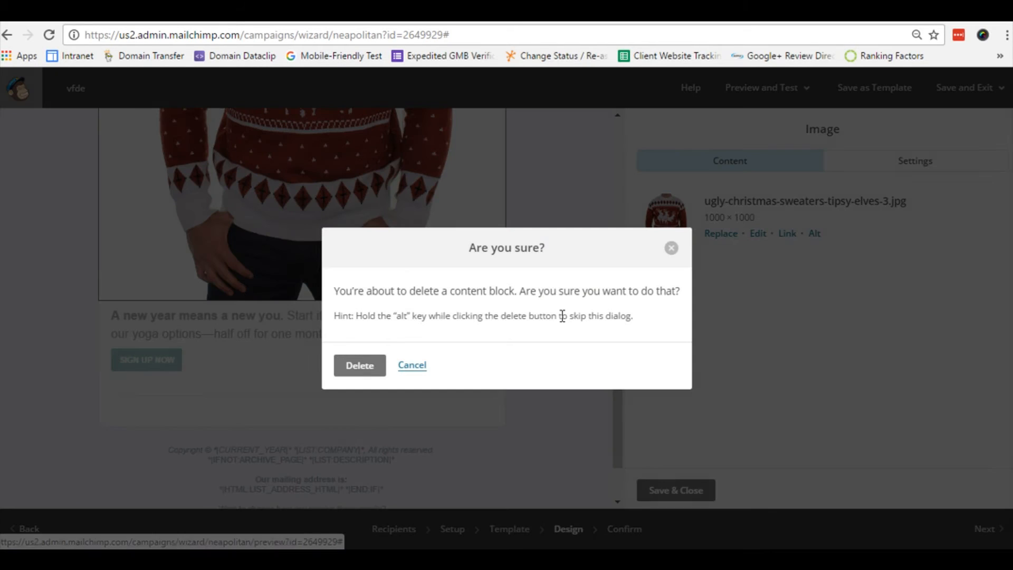
click(361, 369)
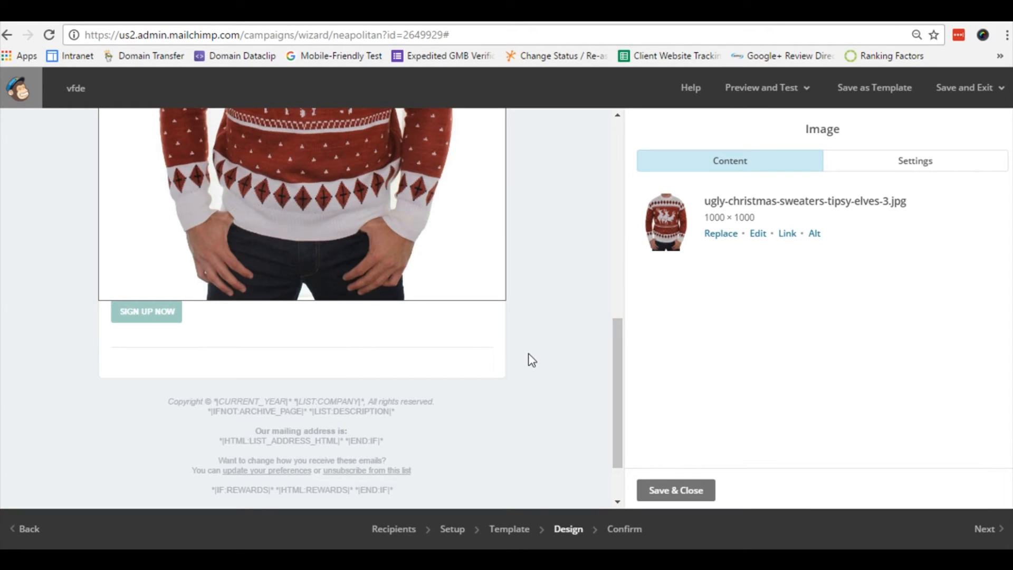
click(641, 481)
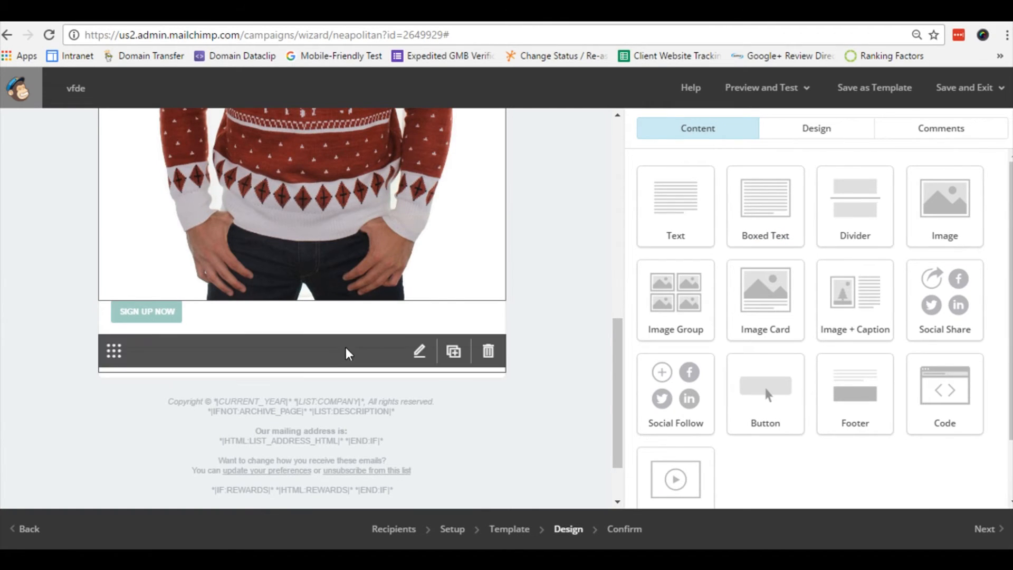
- Add a "Buy Now" button block below the sweater photo and delete the old "Sign Up Now" button block
drag(765, 397, 279, 350)
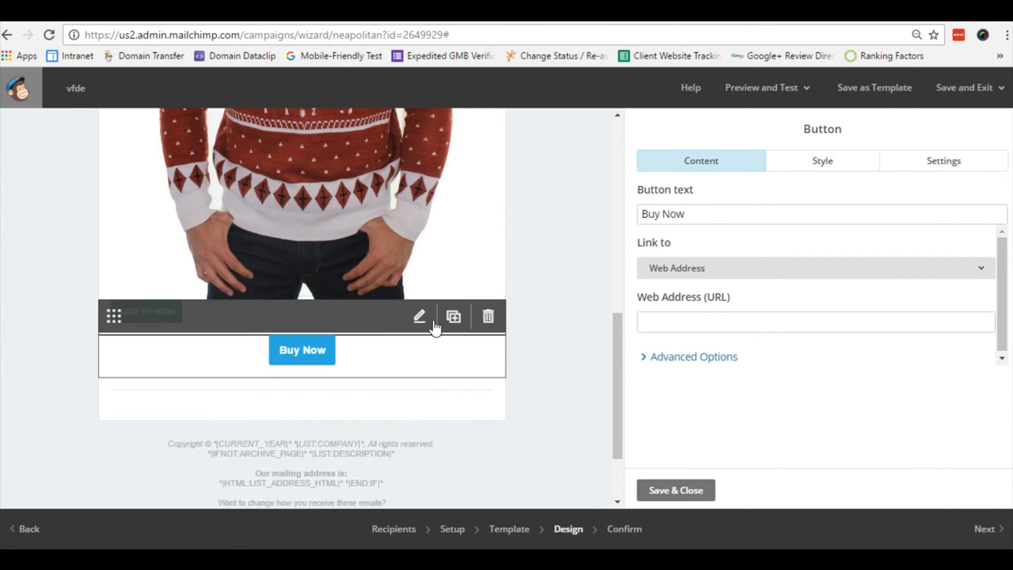
click(488, 316)
click(347, 369)
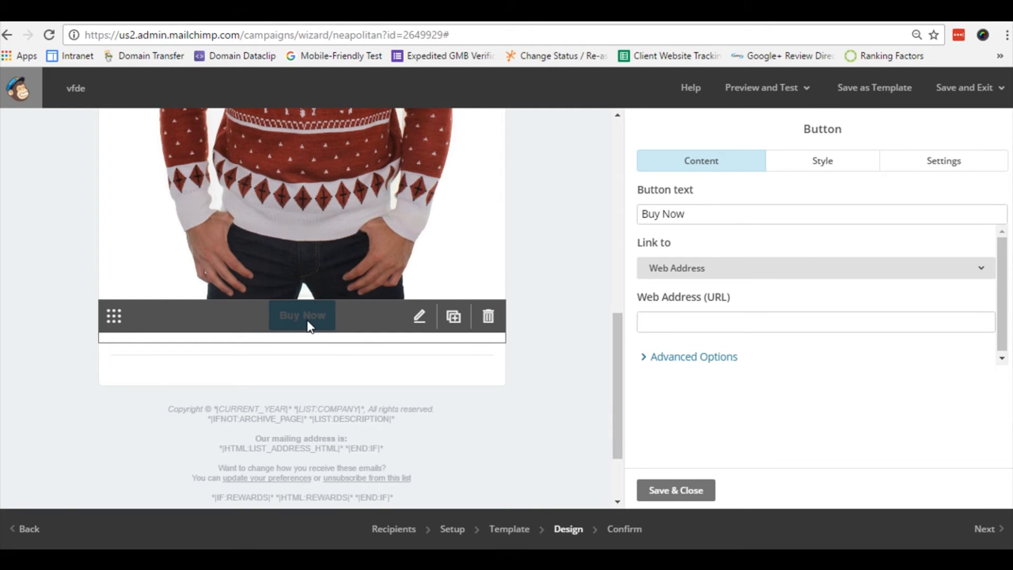
click(744, 331)
click(626, 13)
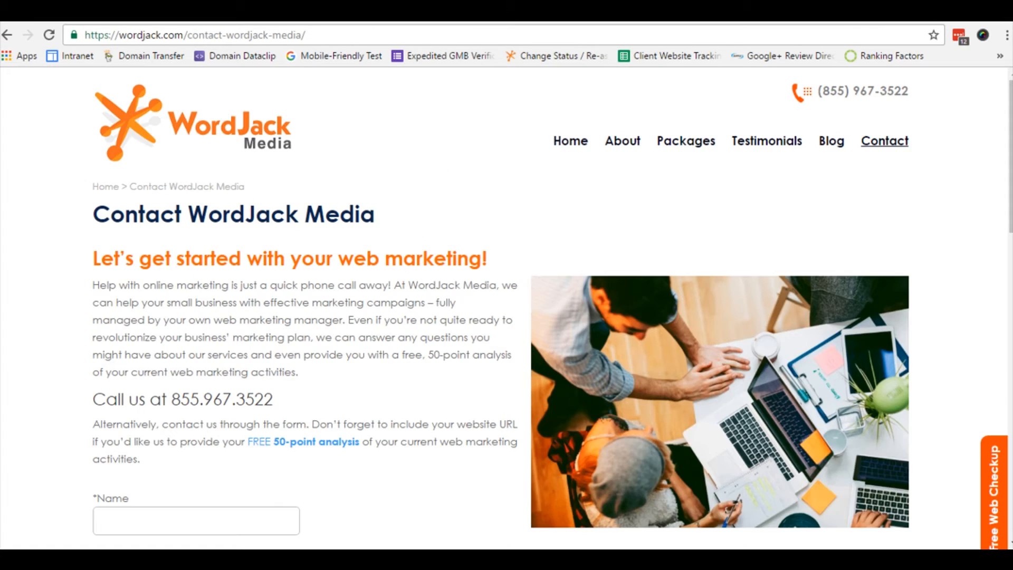
click(472, 36)
key(ctrl+c)
key(ctrl+Tab)
key(ctrl+v)
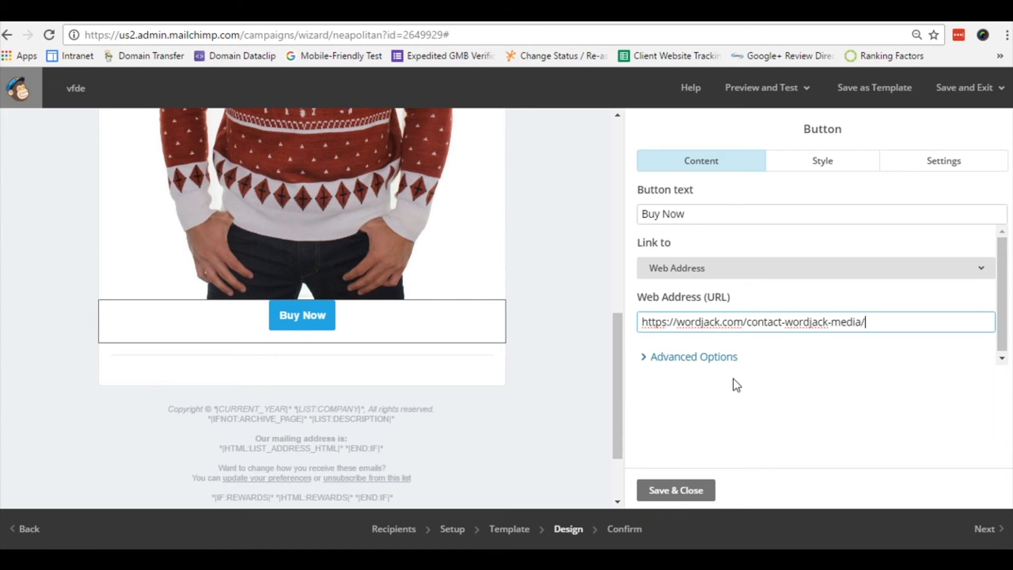
- Save the Buy Now button block and add a divider block between the sweater photo and the button
click(677, 492)
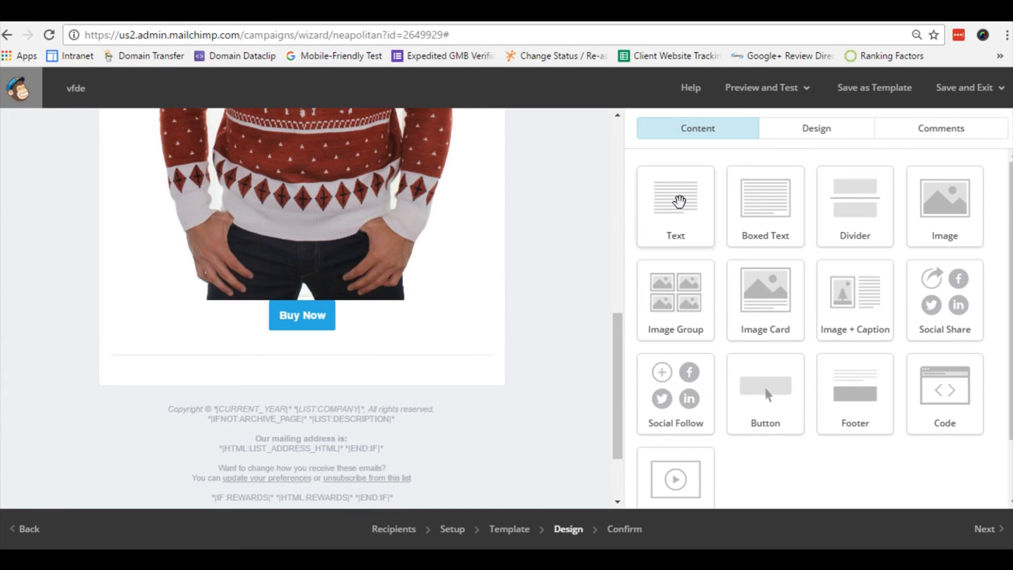
drag(846, 209, 345, 329)
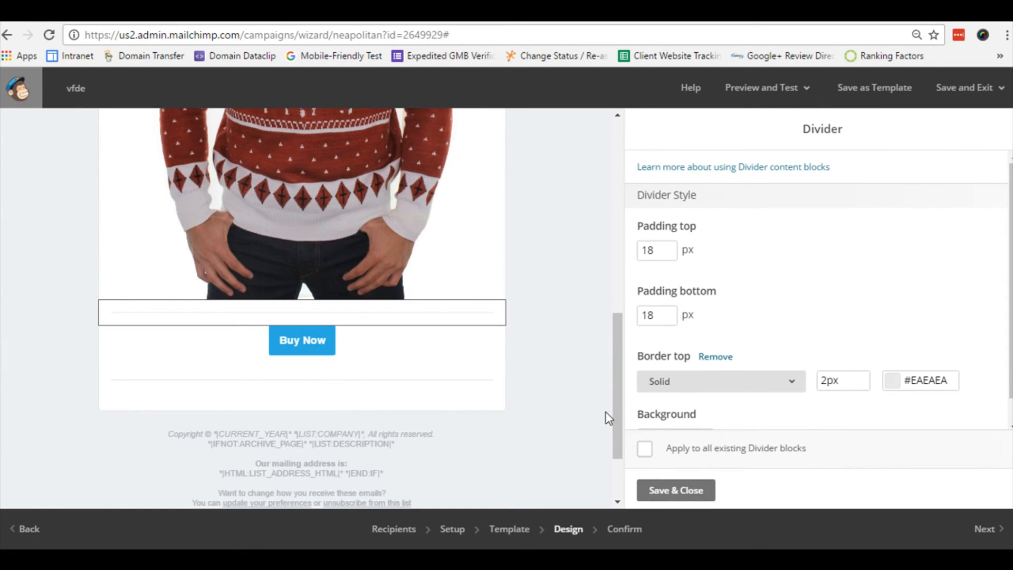
click(673, 491)
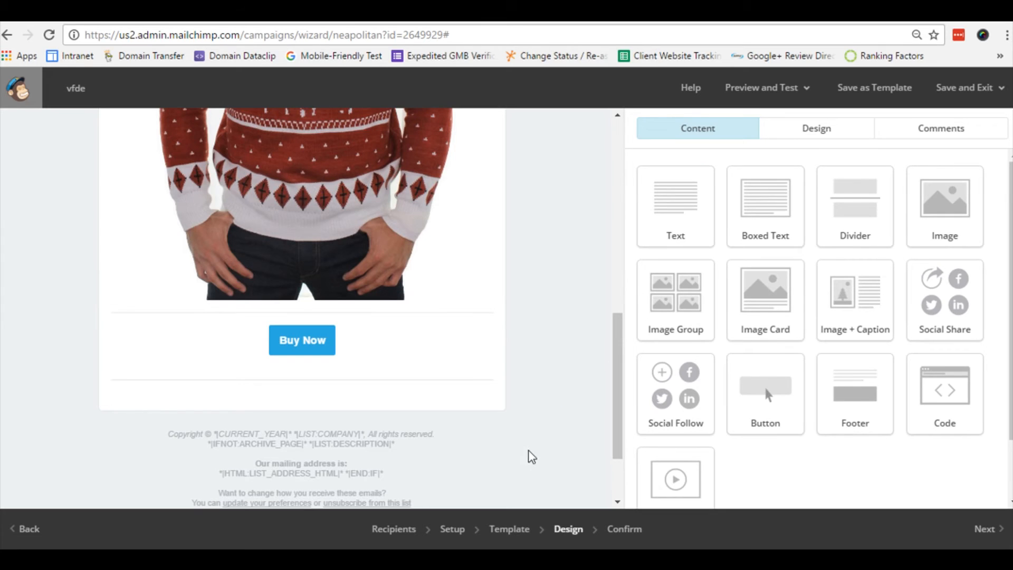
- Replace the email's preview text with "We're dashing through the snow, In a one-horse open sleigh" copied from the Word document, and save the block
scroll(565, 391, up, 10)
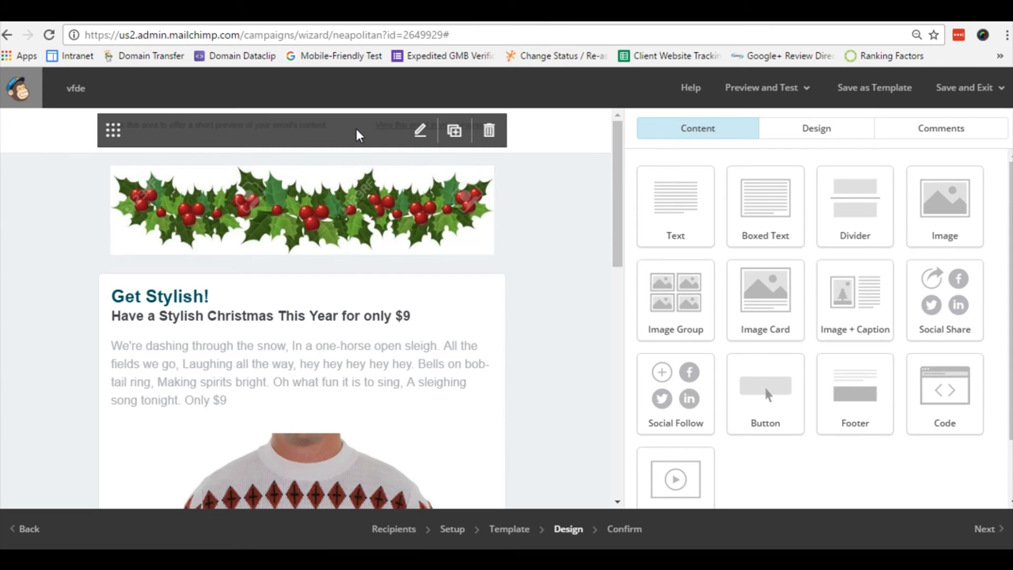
click(420, 131)
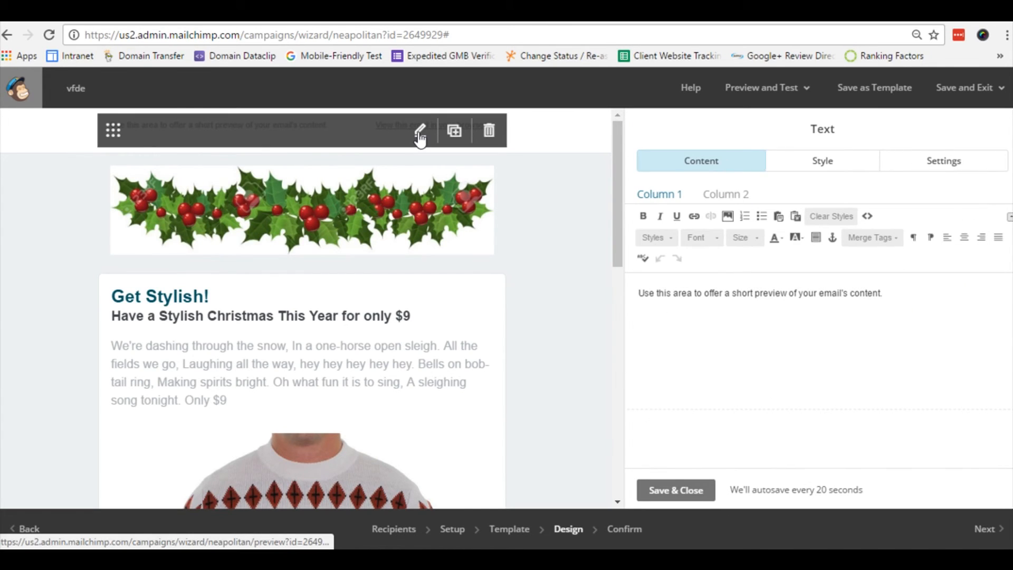
drag(876, 296, 637, 296)
key(alt+Tab)
drag(276, 303, 567, 306)
key(ctrl+c)
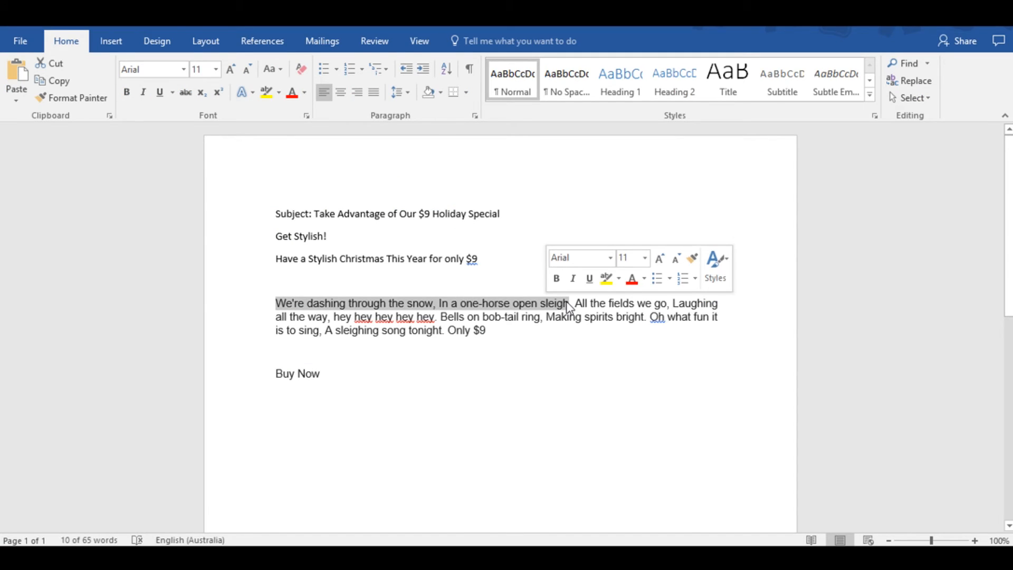
key(alt+Tab)
key(ctrl+v)
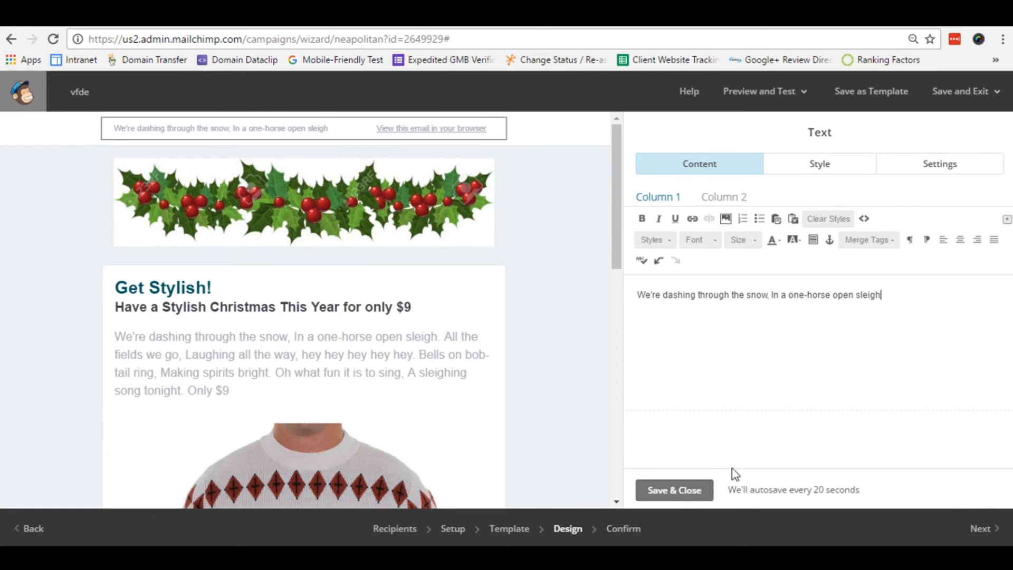
click(666, 490)
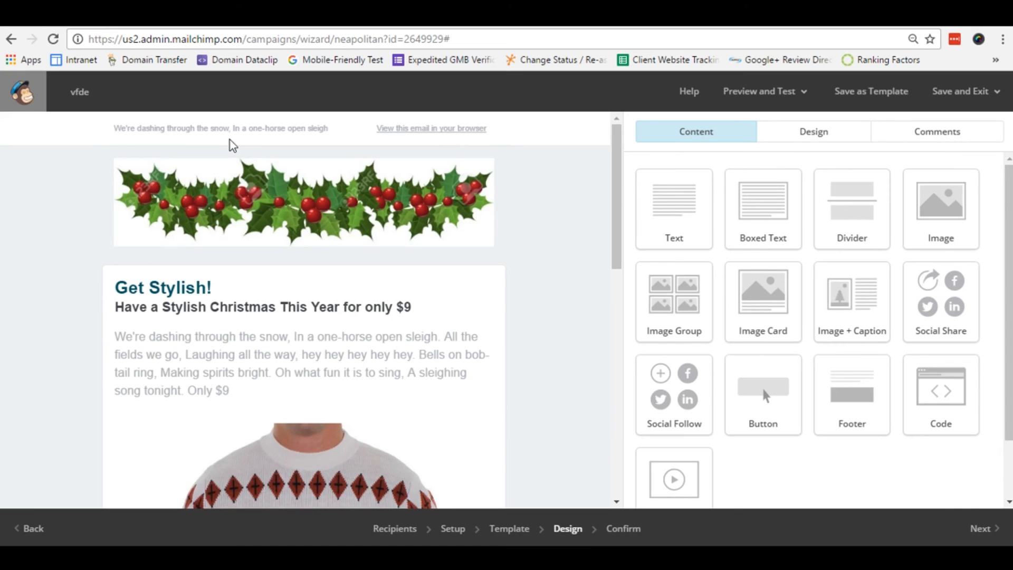
scroll(551, 358, down, 7)
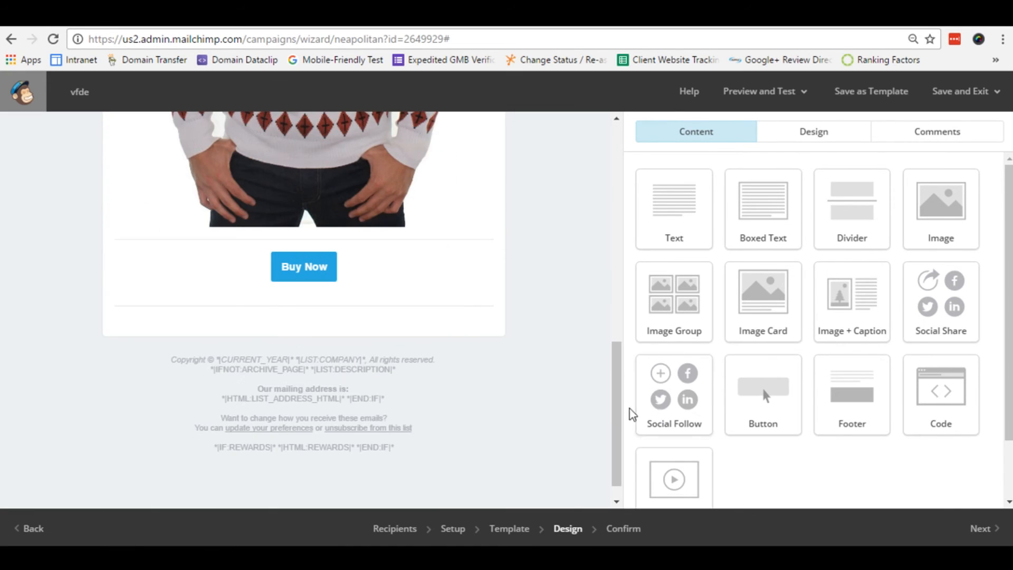
drag(684, 404, 334, 327)
click(768, 259)
text(/wordjack/)
scroll(822, 398, down, 4)
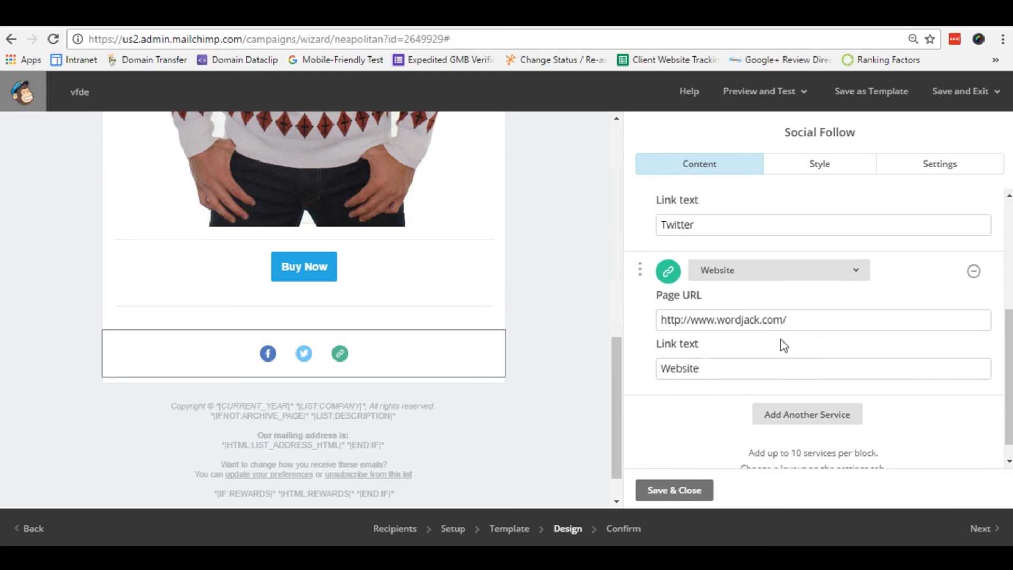
click(674, 489)
- Open the email in preview mode and review the whole desktop version
scroll(552, 294, up, 10)
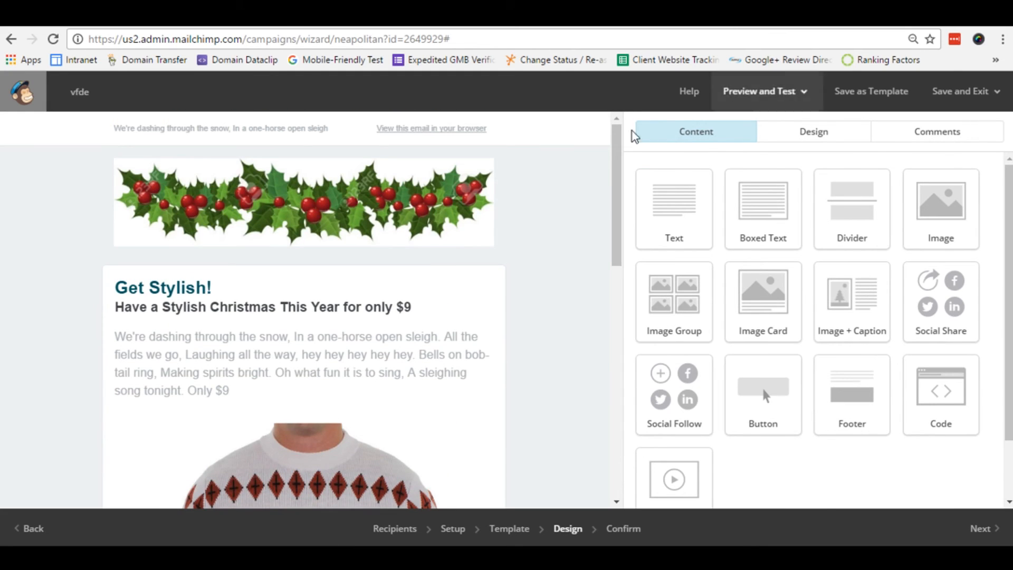
click(763, 97)
click(724, 130)
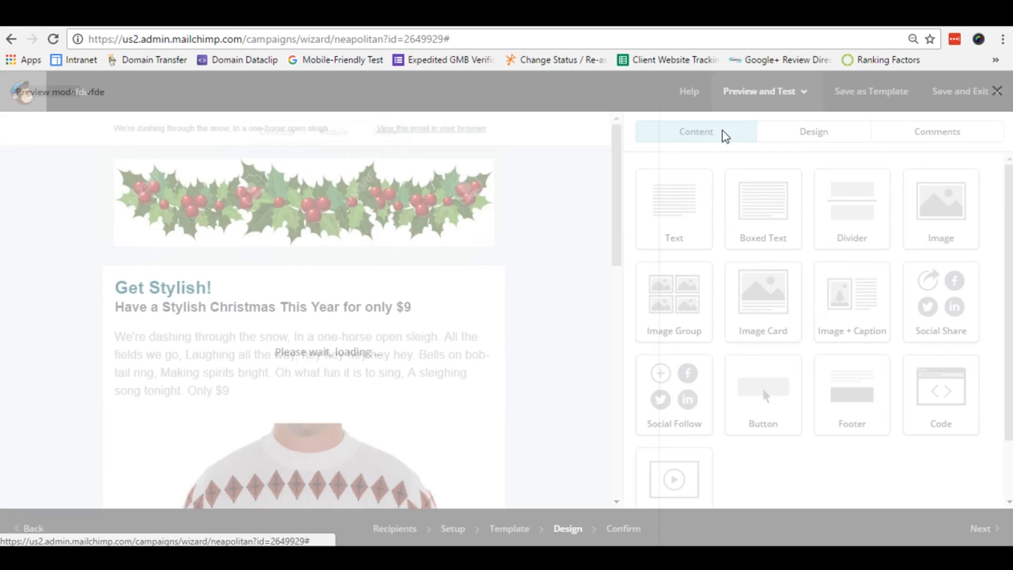
scroll(450, 317, down, 3)
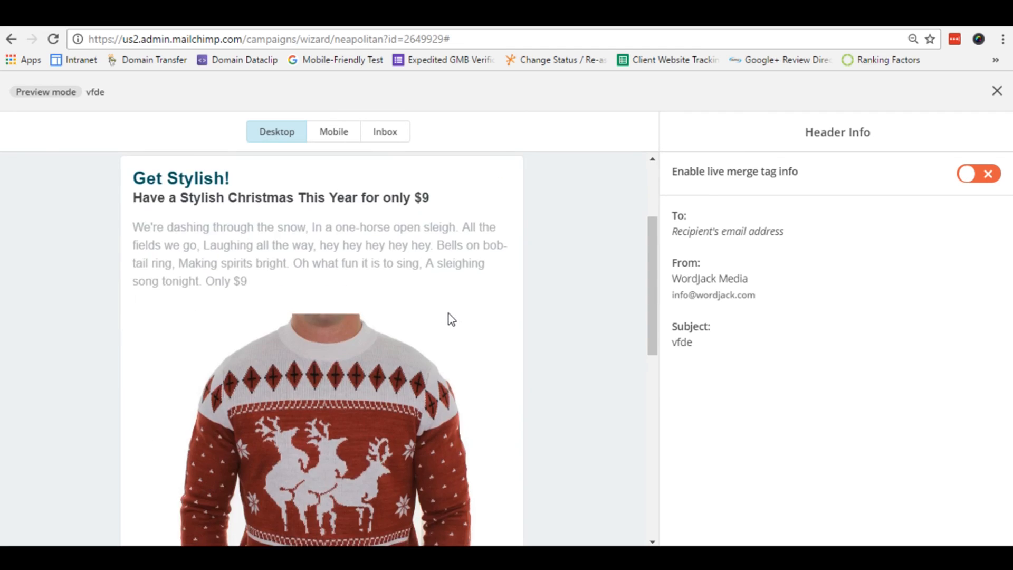
scroll(448, 313, down, 10)
scroll(448, 313, up, 12)
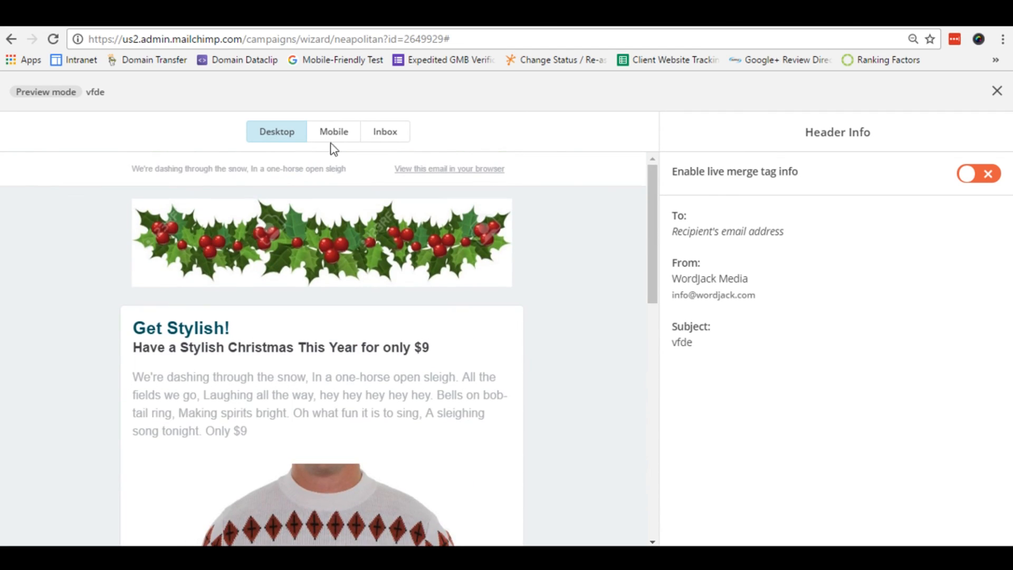
- Review the mobile version of the email from header to footer and leave preview mode
click(341, 133)
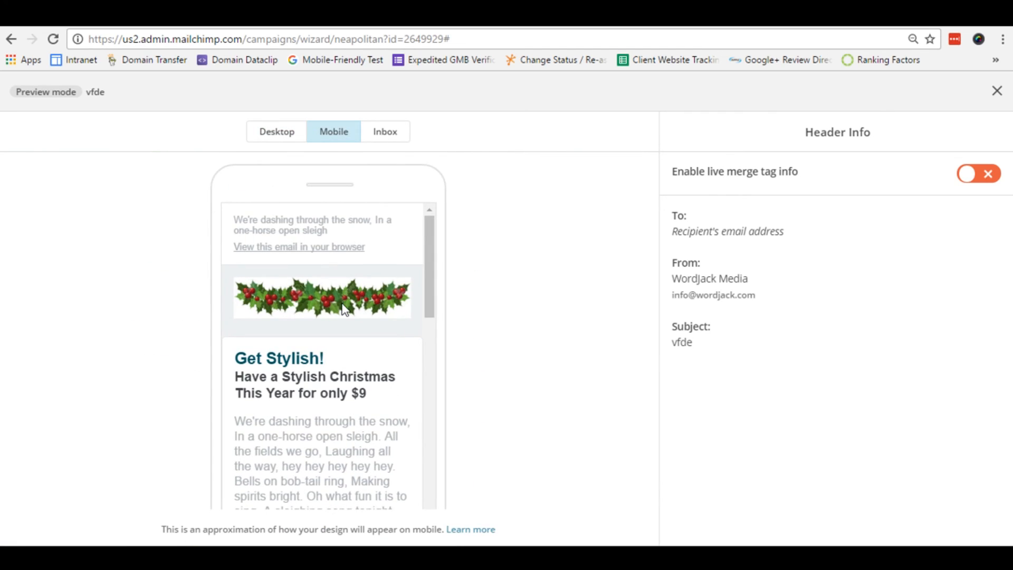
scroll(343, 308, down, 15)
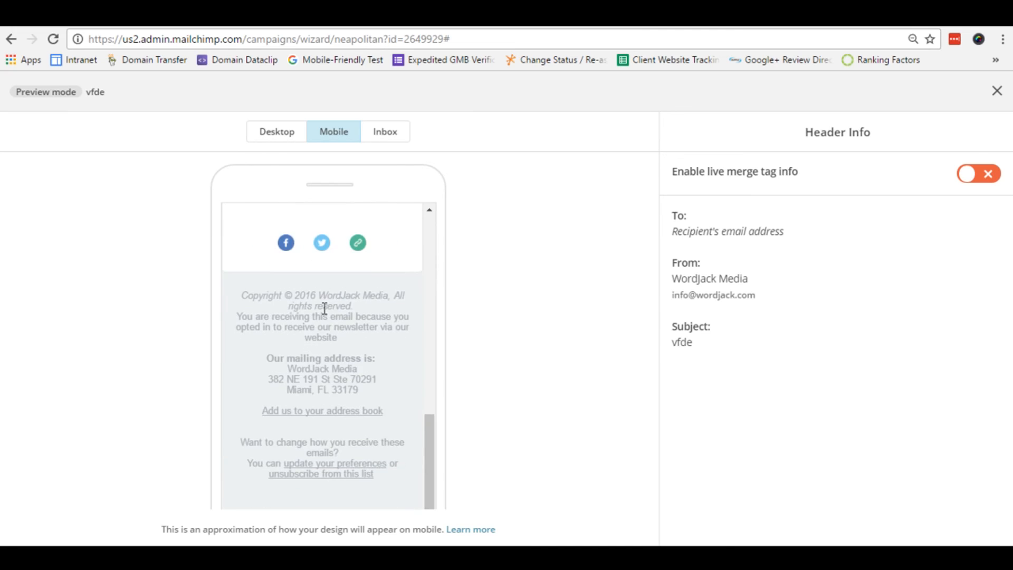
scroll(324, 306, up, 12)
click(997, 91)
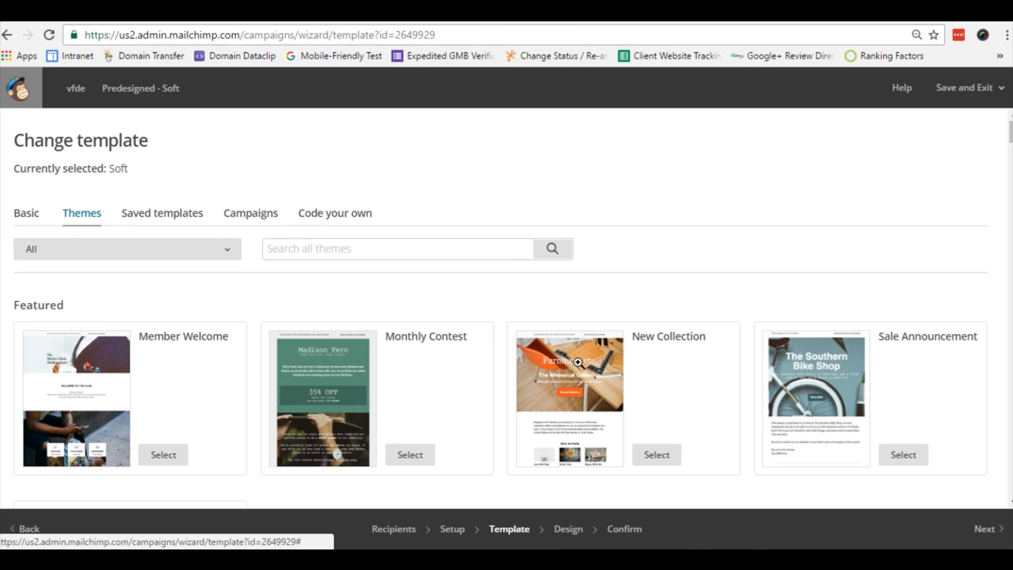
- Change the campaign's template to the Basic 1 Column - Banded layout and continue from the design to the confirmation stage
click(28, 213)
click(252, 215)
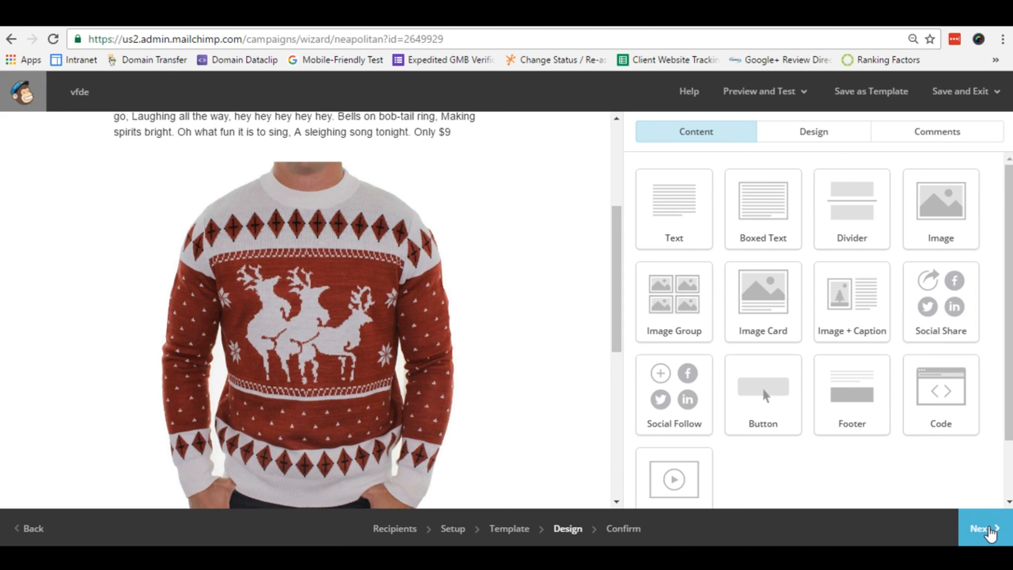
click(983, 529)
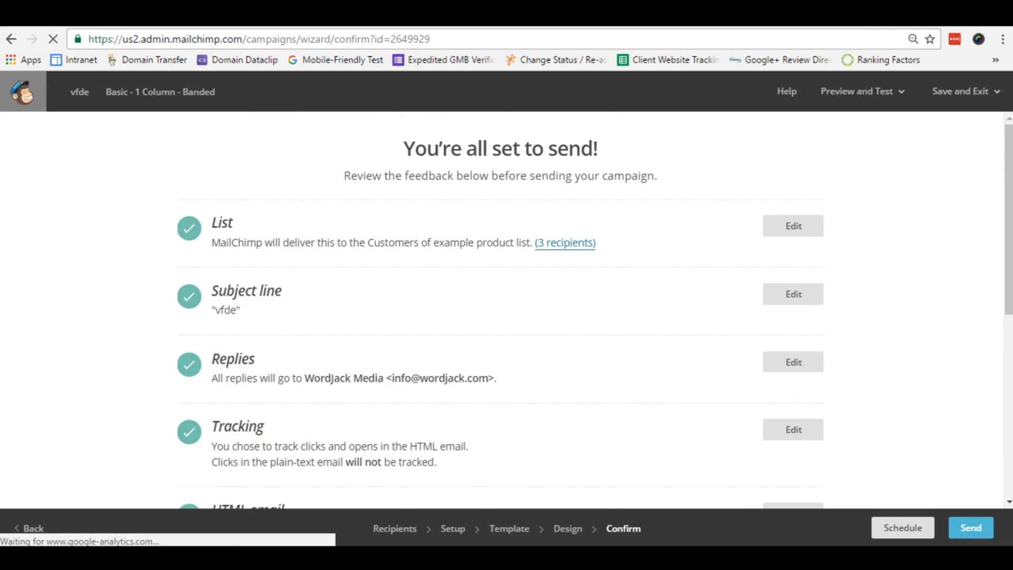